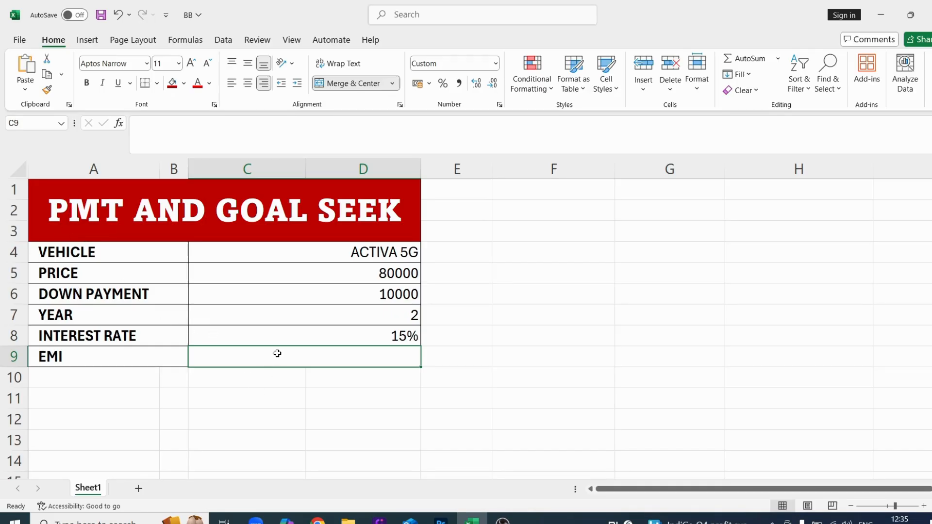
# Step: Begin a PMT formula in the EMI cell C9 with rate C8/12 and number of periods C7*12
pyautogui.write('=')
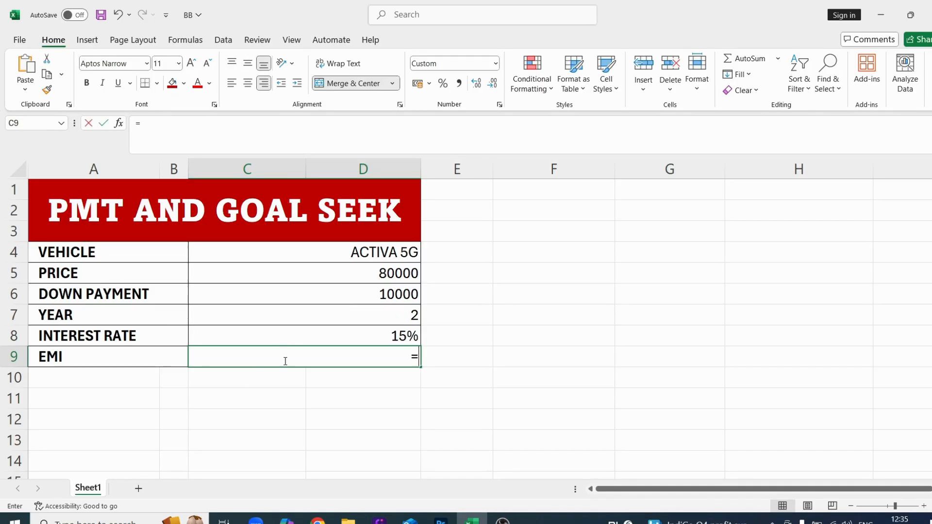
pyautogui.write('pmt')
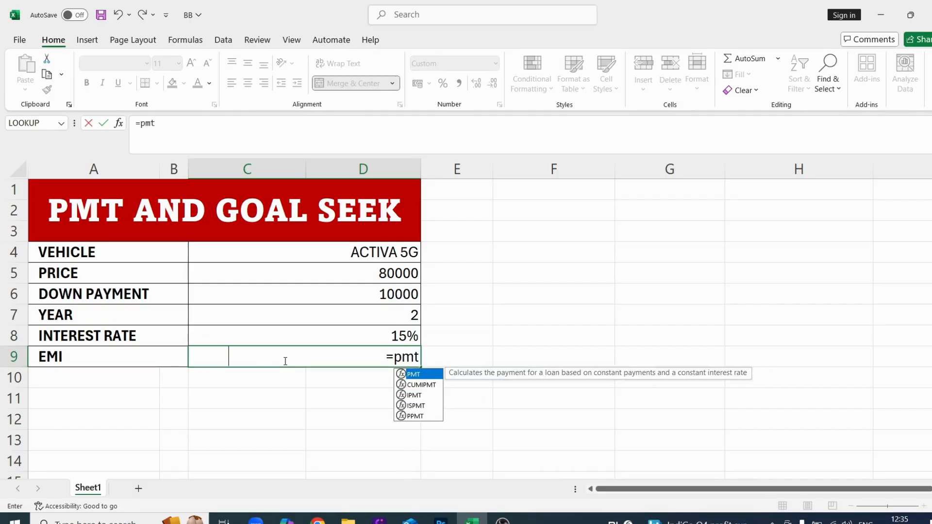
pyautogui.press('Tab')
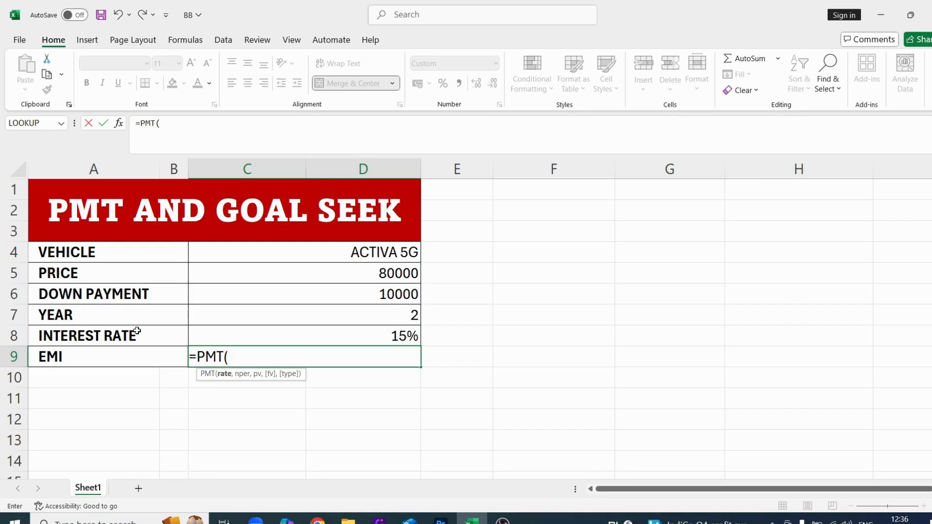
pyautogui.click(368, 337)
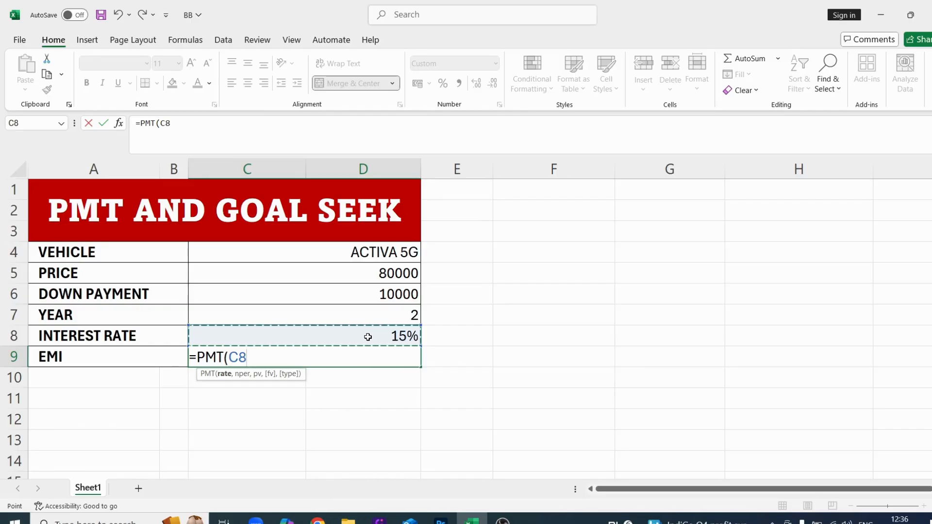
pyautogui.write('/')
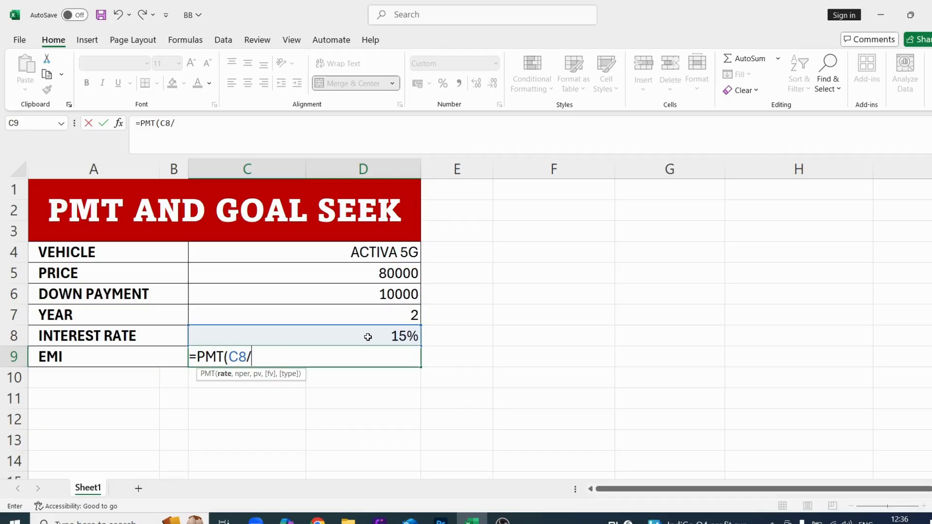
pyautogui.write('12,')
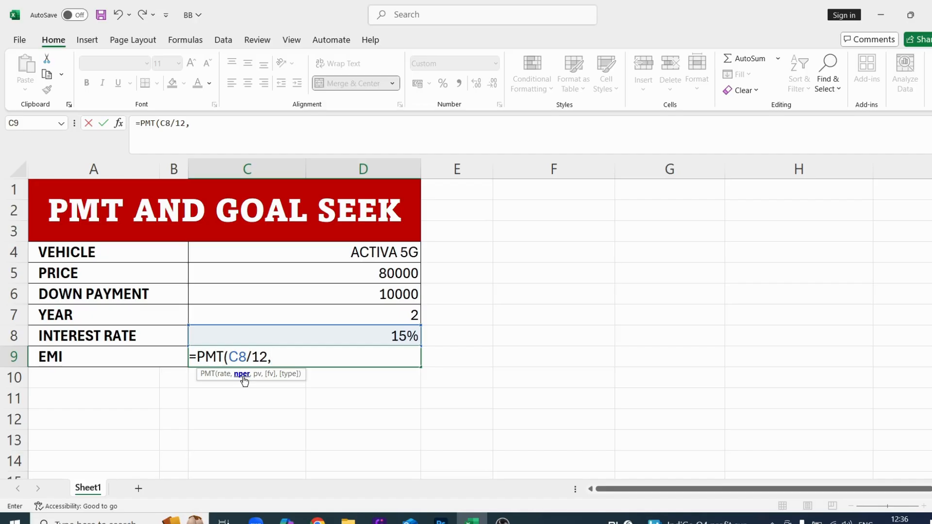
pyautogui.click(346, 312)
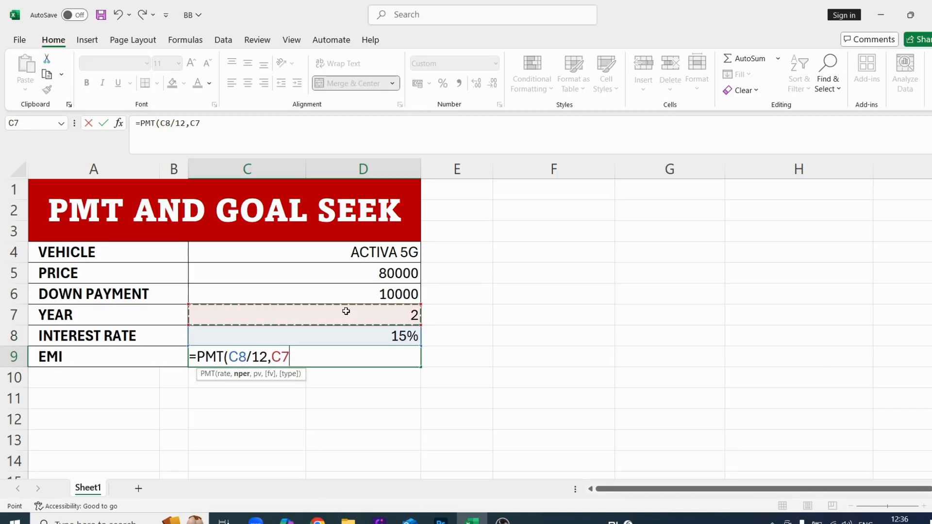
pyautogui.write('*12')
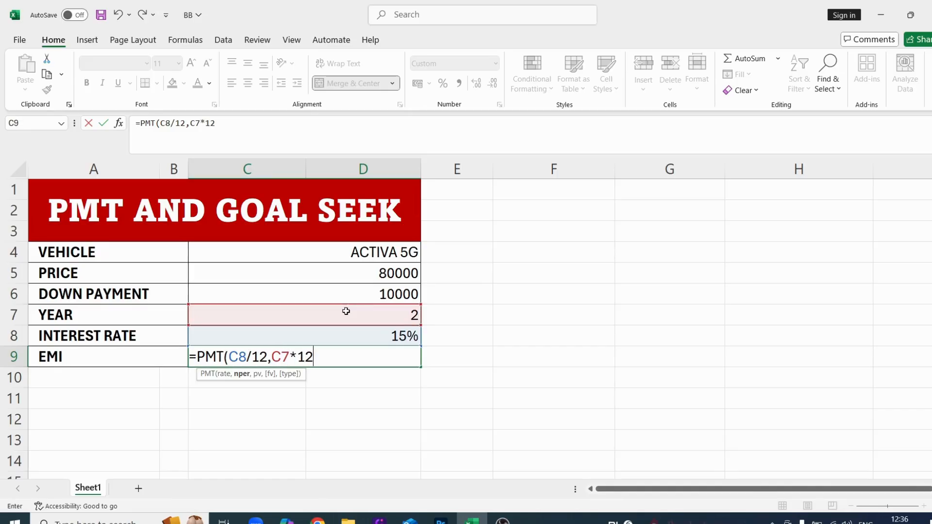
pyautogui.write(',')
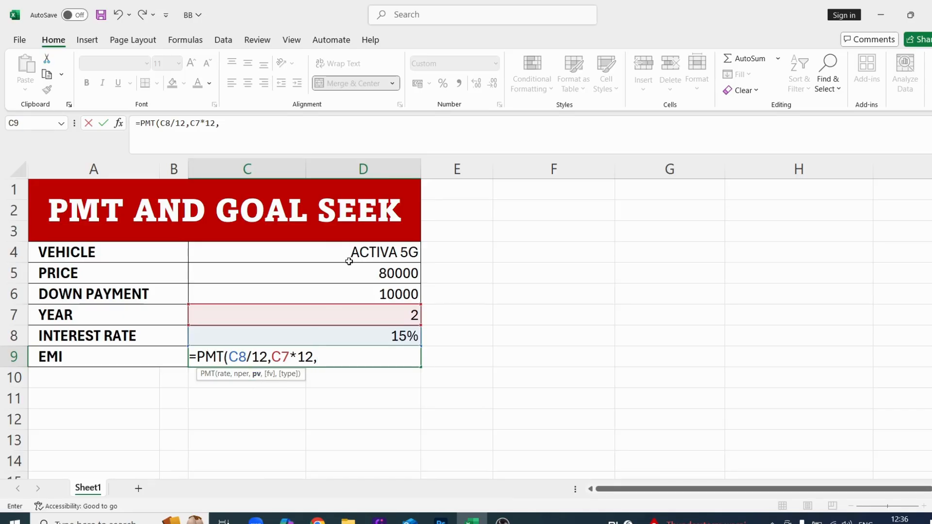
# Step: Complete the EMI formula with price minus down payment, C5-C6, as the present value
pyautogui.click(377, 269)
pyautogui.write('-')
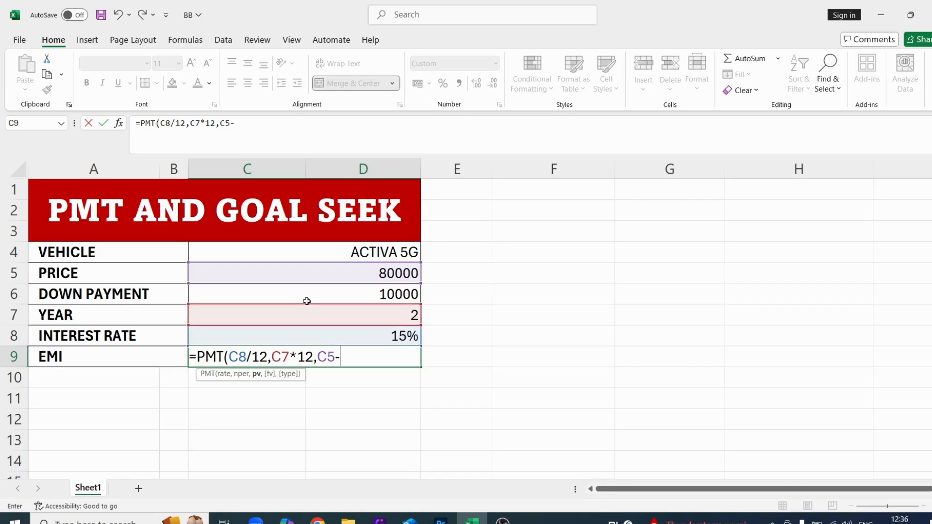
pyautogui.click(349, 294)
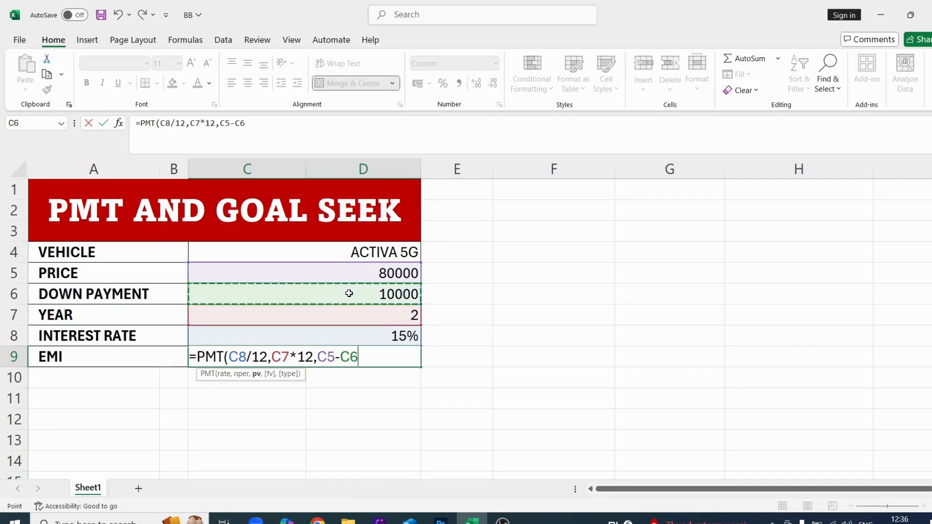
pyautogui.write(')')
pyautogui.press('Return')
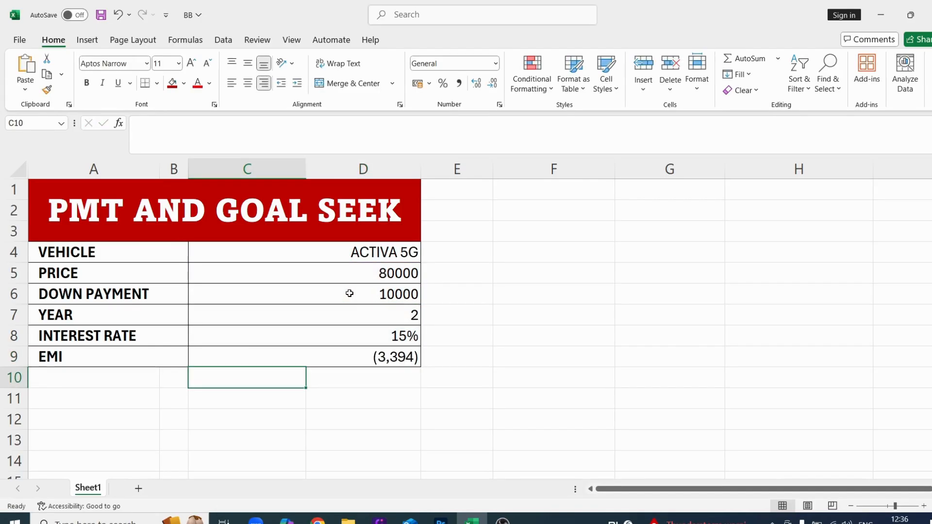
# Step: Run Goal Seek to bring the EMI in C9 to (2500) by changing the down payment in C6, and keep the solution
pyautogui.click(384, 361)
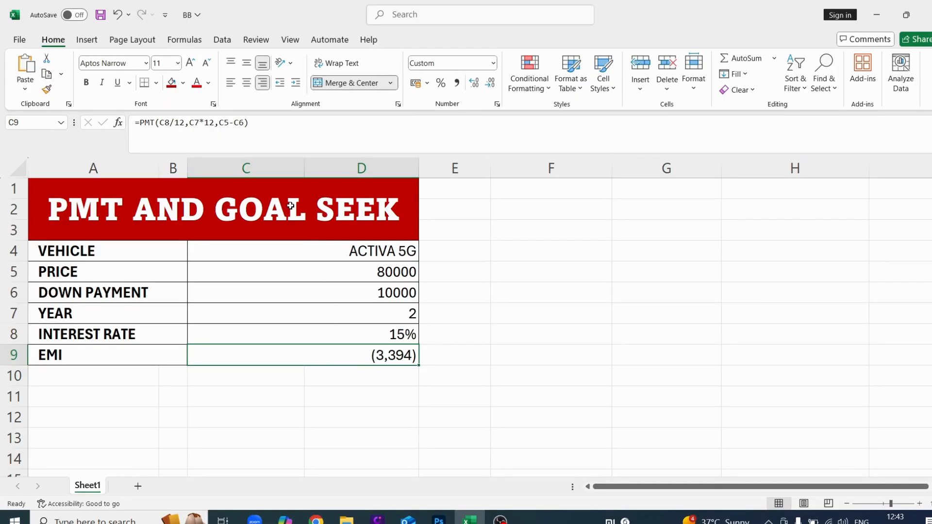
pyautogui.click(235, 37)
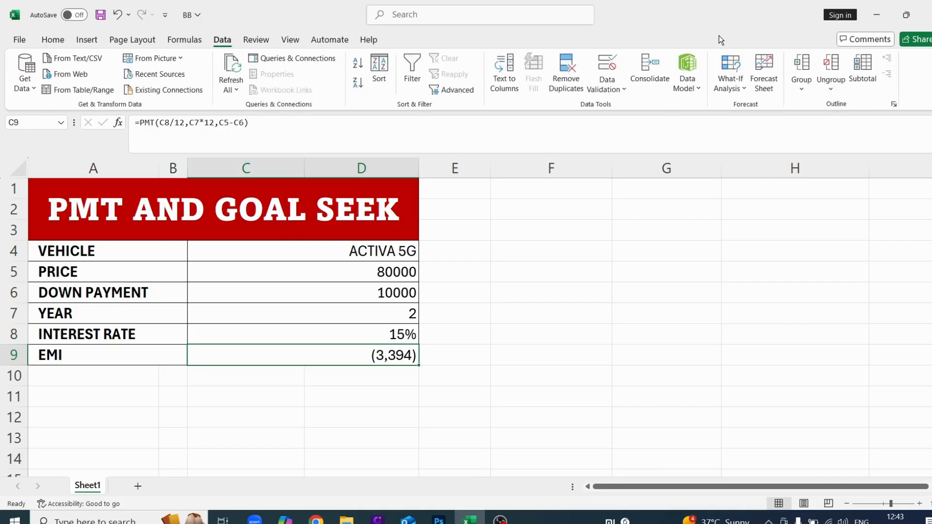
pyautogui.click(741, 93)
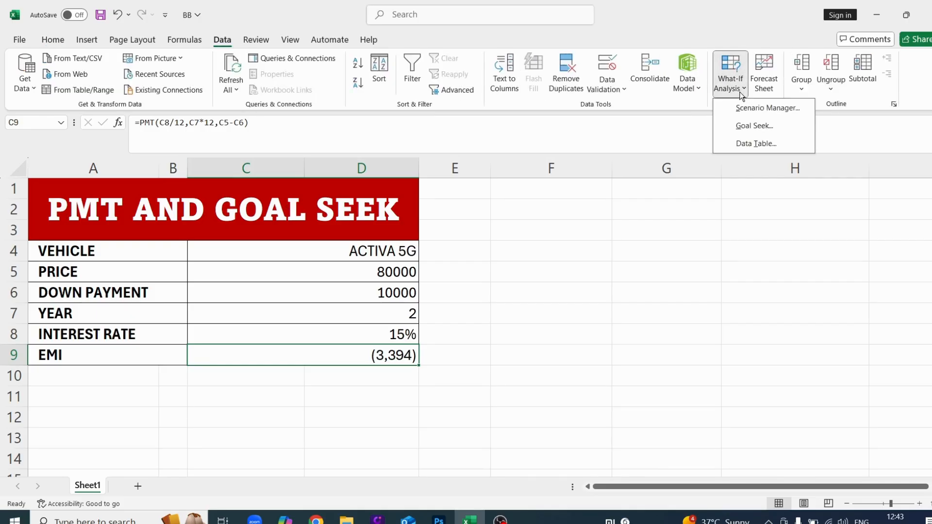
pyautogui.click(742, 127)
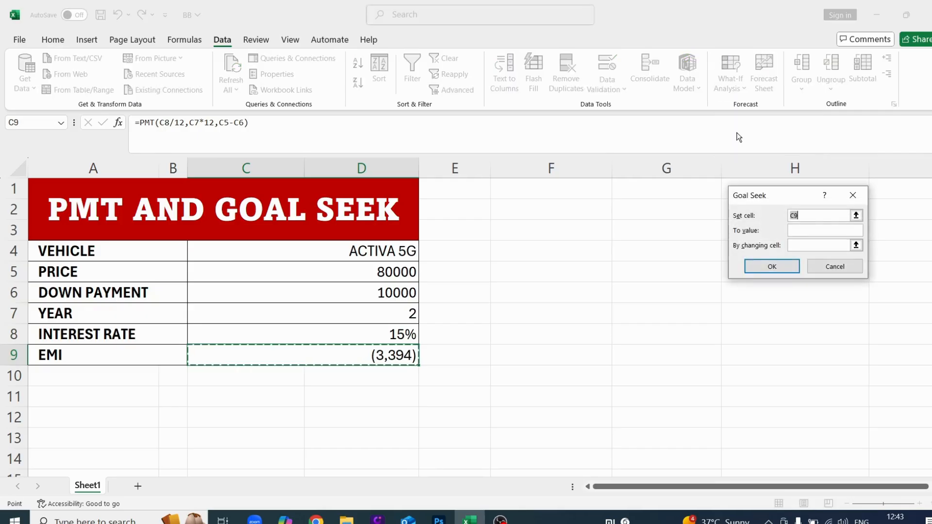
pyautogui.moveTo(786, 200); pyautogui.dragTo(560, 211)
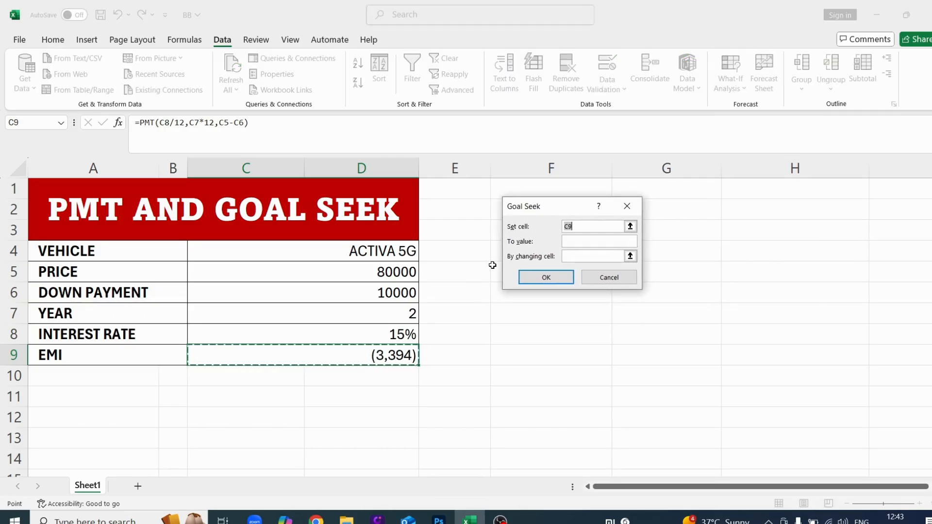
pyautogui.click(574, 242)
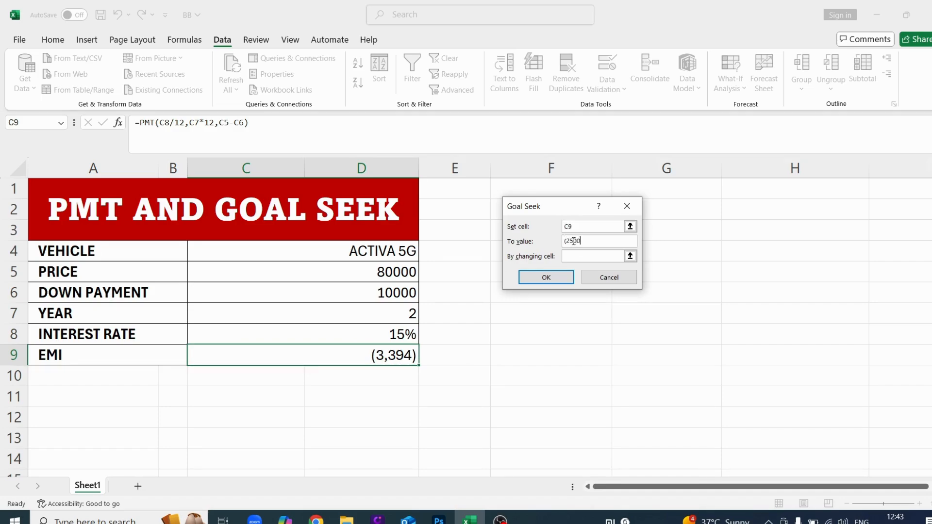
pyautogui.write('(2500)')
pyautogui.click(573, 263)
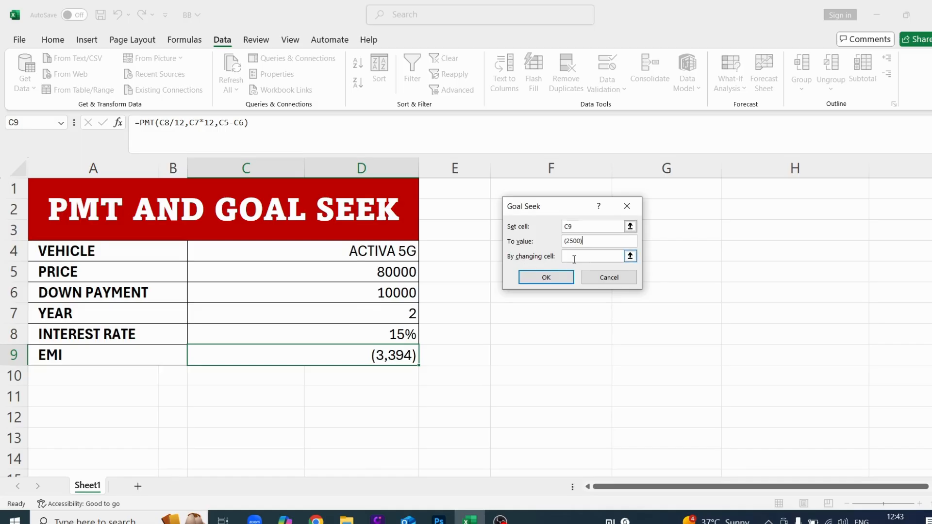
pyautogui.click(379, 297)
pyautogui.click(539, 278)
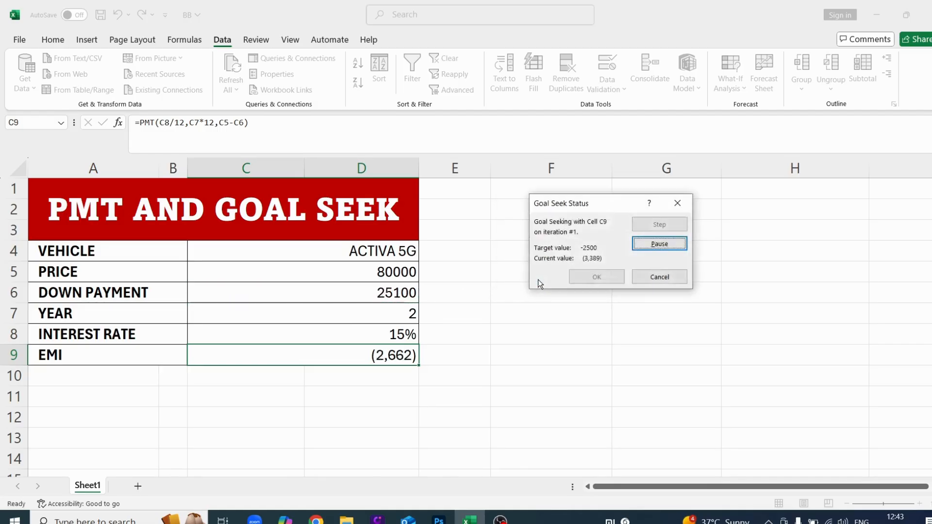
pyautogui.click(606, 280)
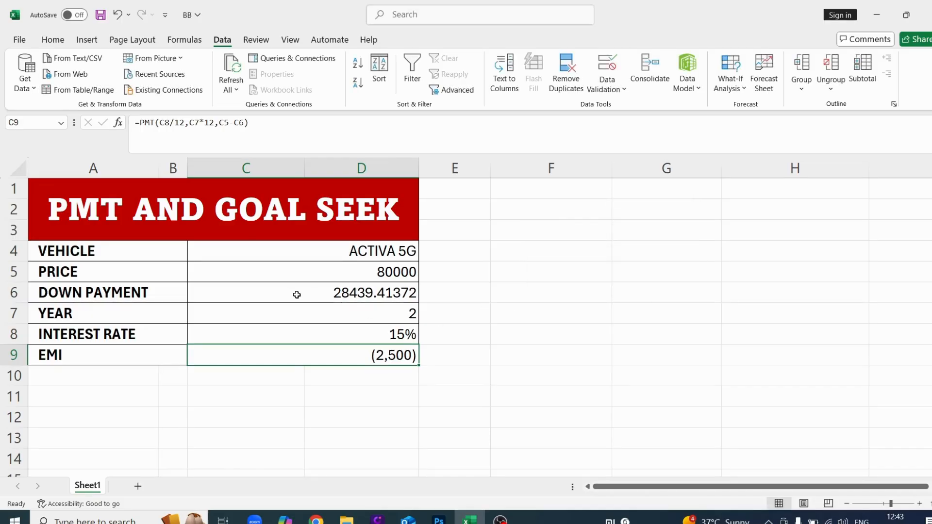
# Step: Format the down payment in C6 to display no decimal places
pyautogui.click(53, 39)
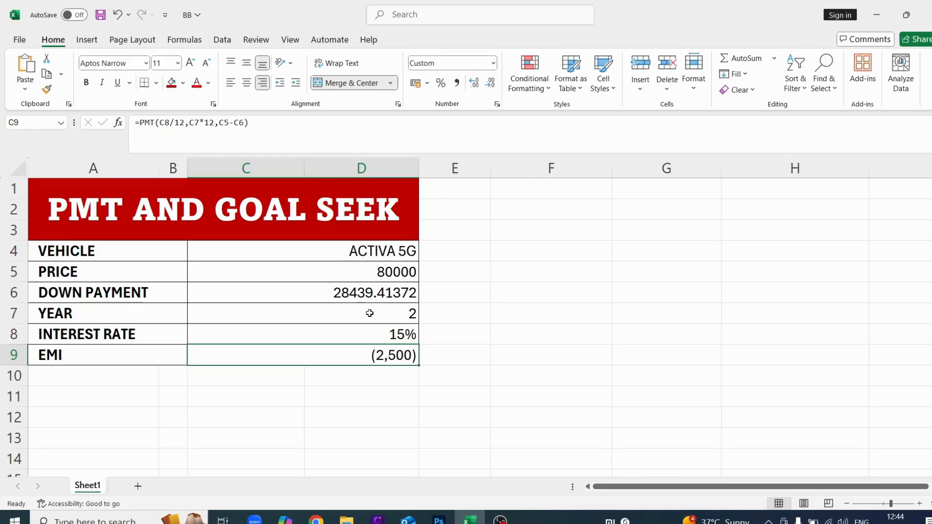
pyautogui.click(373, 296)
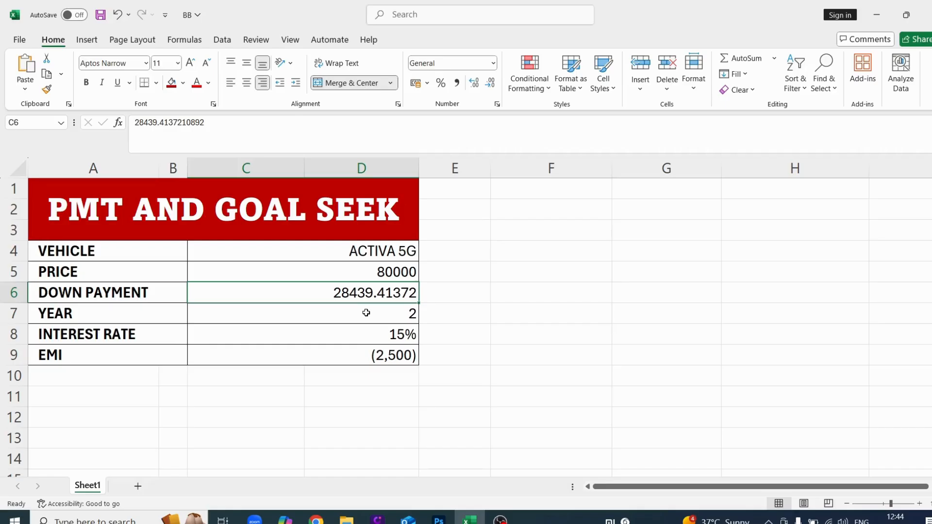
pyautogui.click(490, 83)
pyautogui.click(490, 83)
pyautogui.click(491, 83)
pyautogui.click(491, 83)
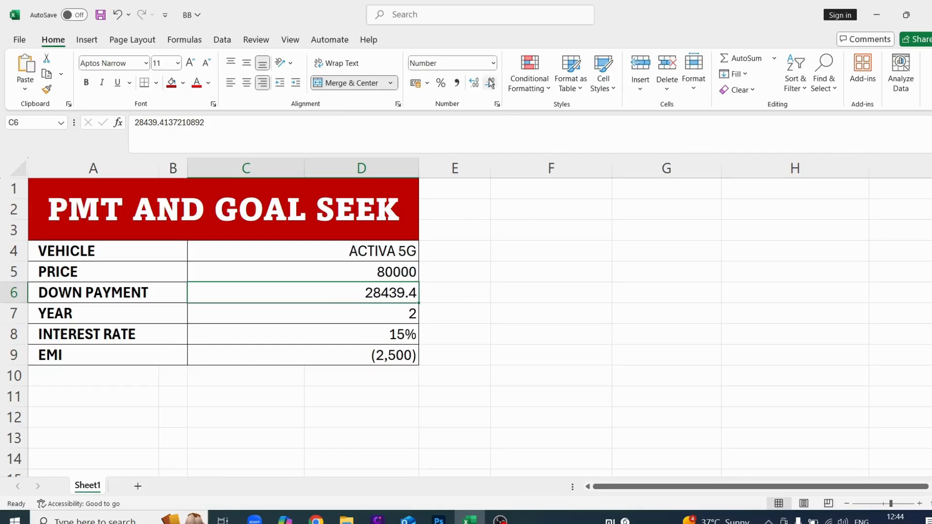
pyautogui.click(490, 83)
pyautogui.click(350, 358)
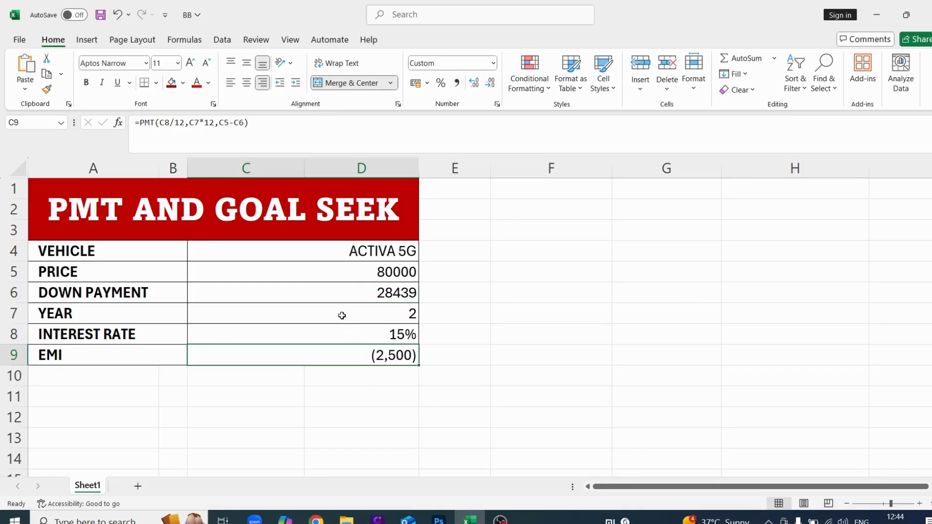